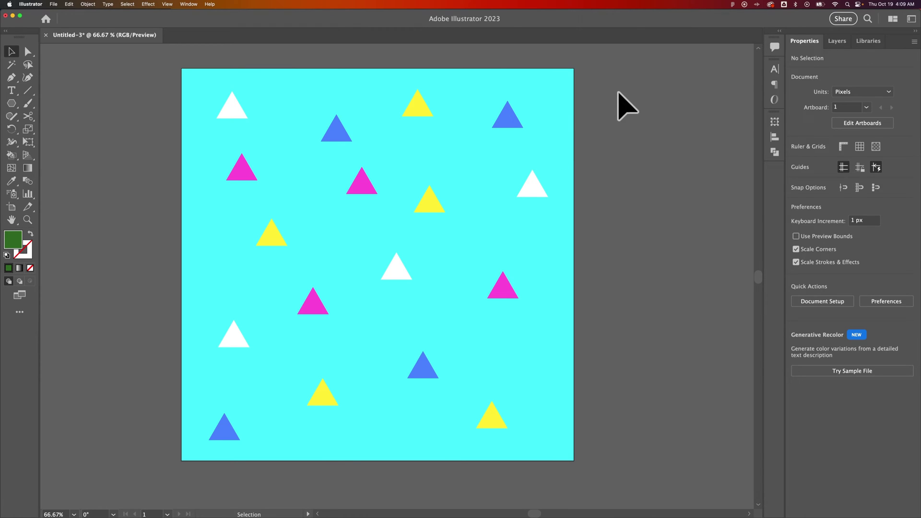
Marquee-select every white, yellow, blue and magenta triangle on the cyan artboard.
{"action": "left_click_drag", "start_coordinate": [627, 68], "coordinate": [158, 446]}
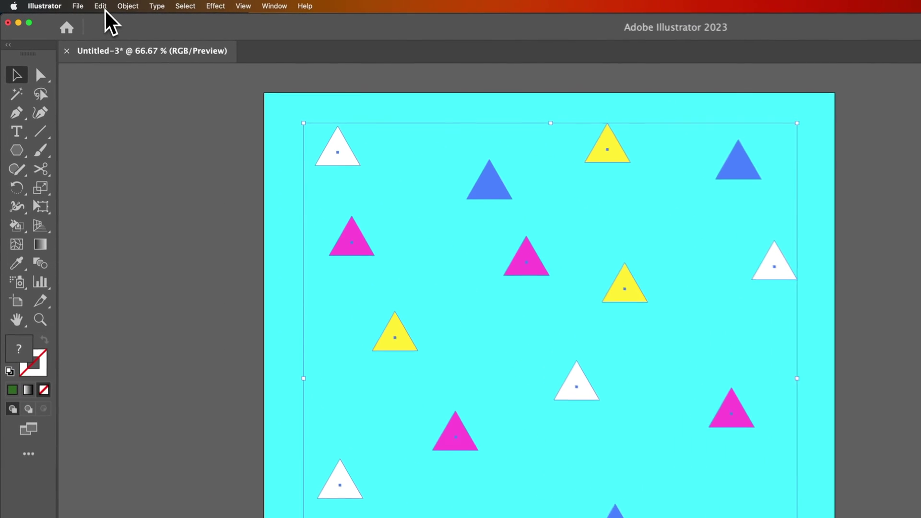
{"action": "left_click", "coordinate": [102, 7]}
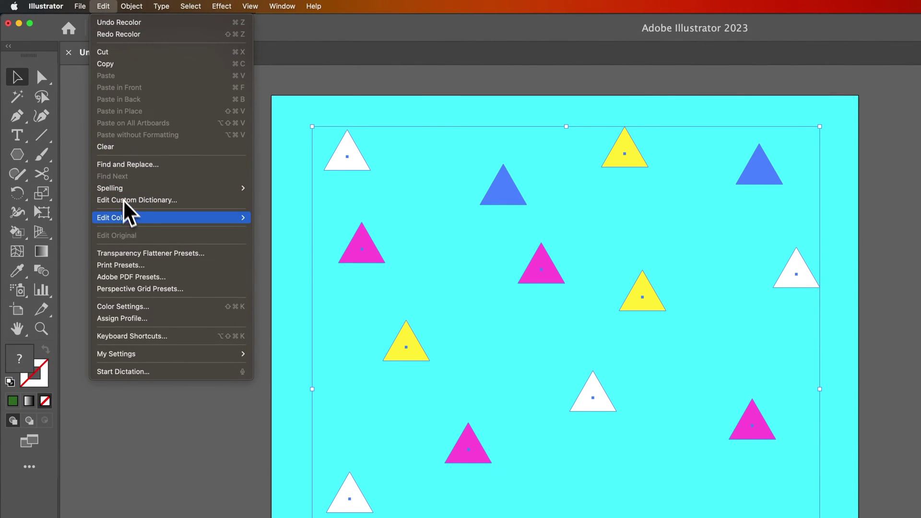
{"action": "mouse_move", "coordinate": [130, 216]}
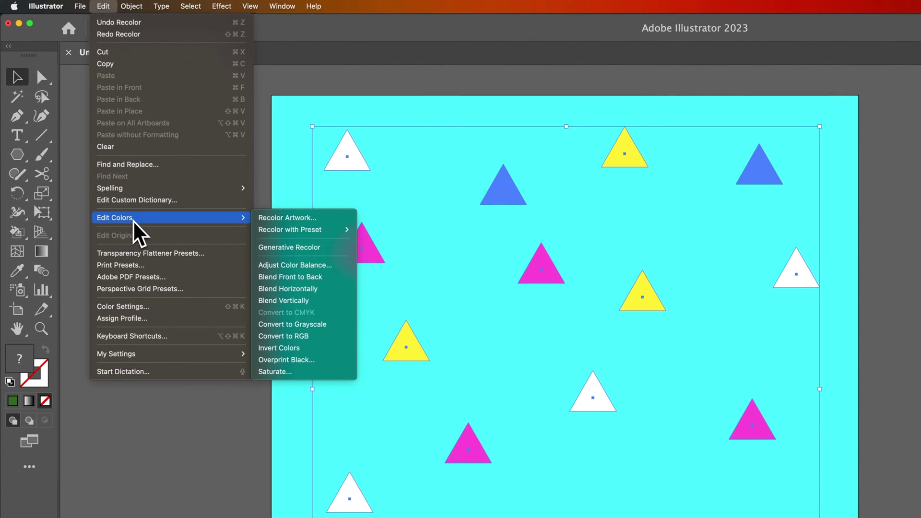
{"action": "left_click", "coordinate": [283, 219]}
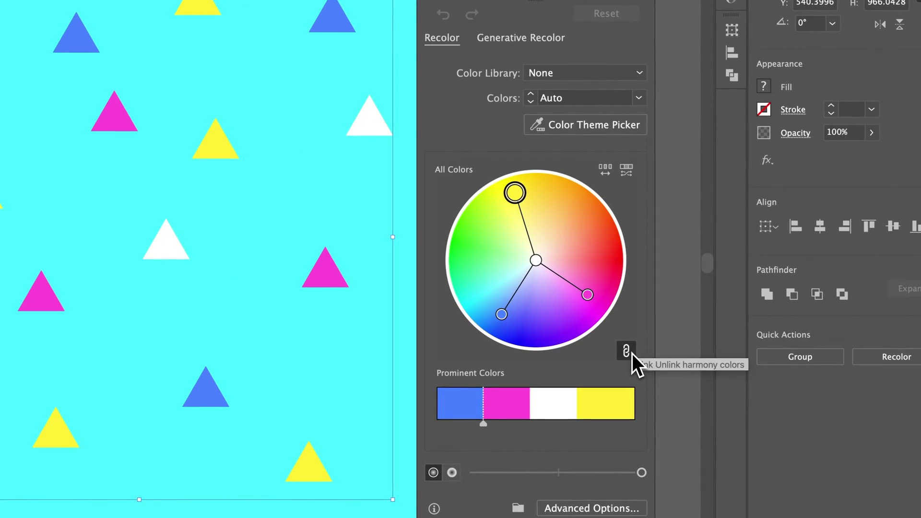
{"action": "left_click", "coordinate": [748, 385]}
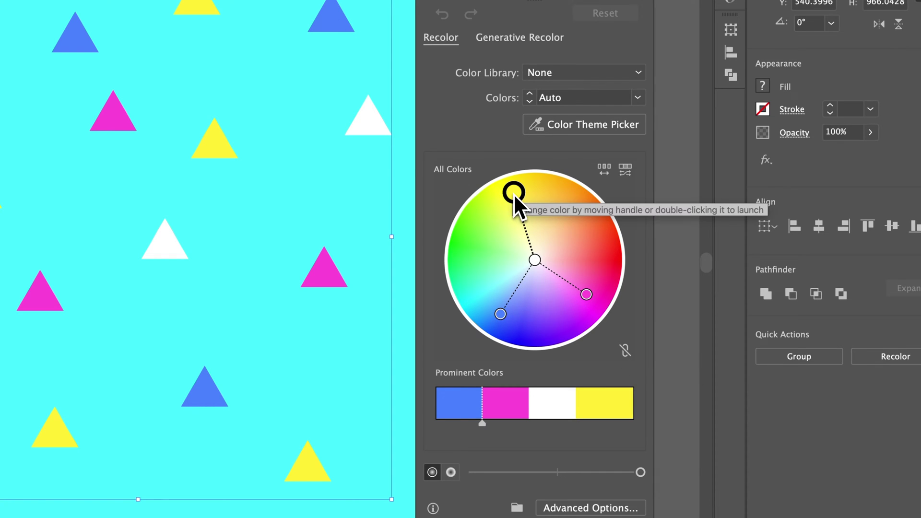
{"action": "left_click_drag", "start_coordinate": [514, 192], "coordinate": [490, 249]}
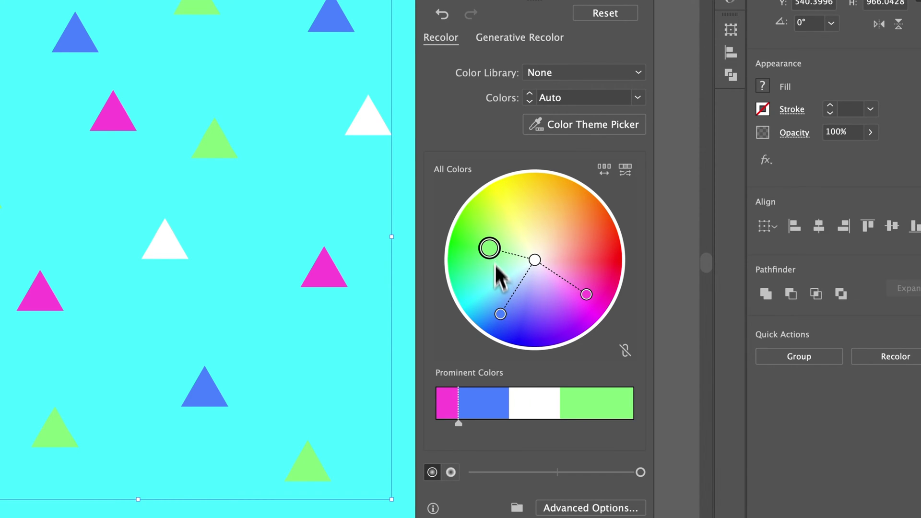
{"action": "mouse_move", "coordinate": [501, 319]}
{"action": "left_mouse_down"}
{"action": "mouse_move", "coordinate": [515, 316]}
{"action": "mouse_move", "coordinate": [519, 340]}
{"action": "mouse_move", "coordinate": [522, 287]}
{"action": "mouse_move", "coordinate": [508, 317]}
{"action": "left_mouse_up"}
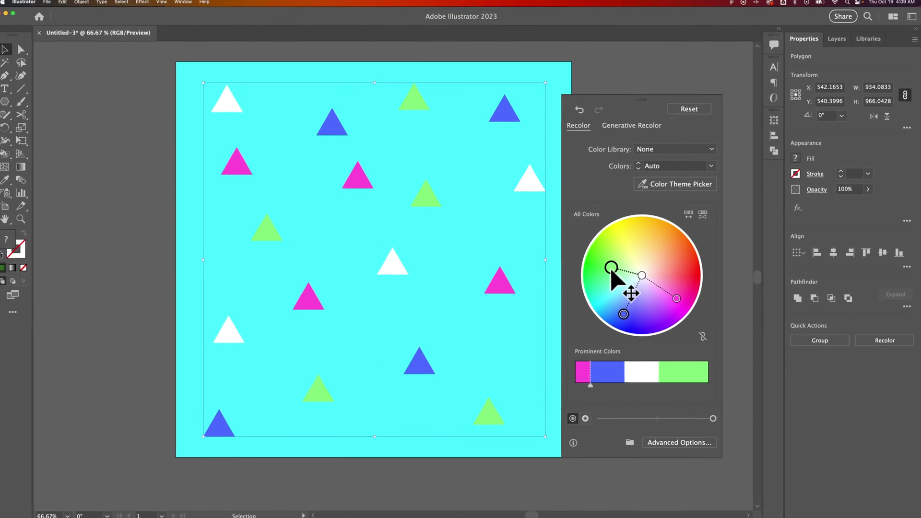
{"action": "left_click_drag", "start_coordinate": [489, 248], "coordinate": [498, 200]}
{"action": "mouse_move", "coordinate": [619, 237]}
{"action": "left_mouse_down"}
{"action": "mouse_move", "coordinate": [643, 240]}
{"action": "mouse_move", "coordinate": [629, 231]}
{"action": "left_mouse_up"}
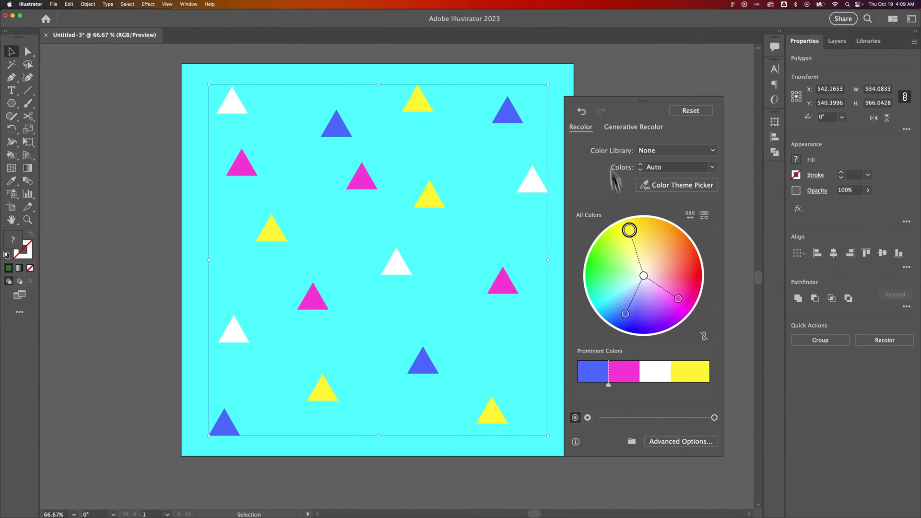
{"action": "left_click", "coordinate": [647, 93]}
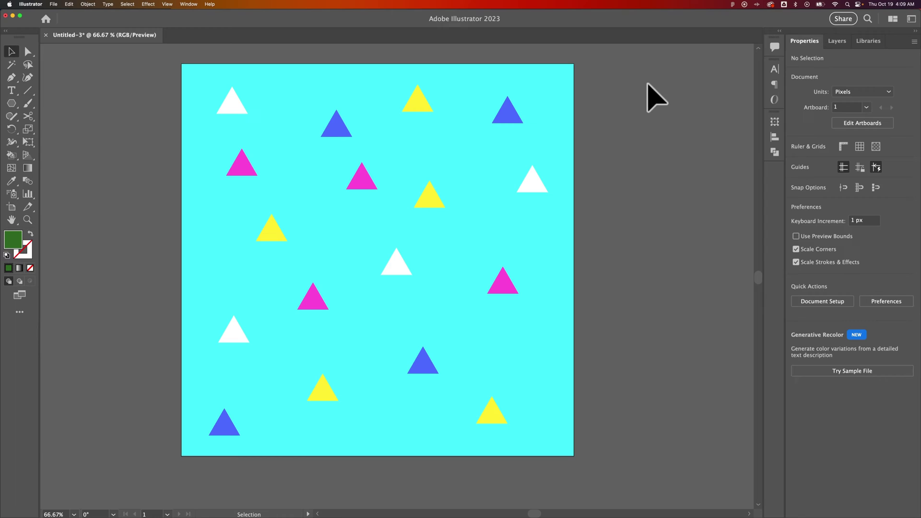
Try Select > Same > Fill Color to pick objects sharing one fill.
{"action": "left_click", "coordinate": [127, 3]}
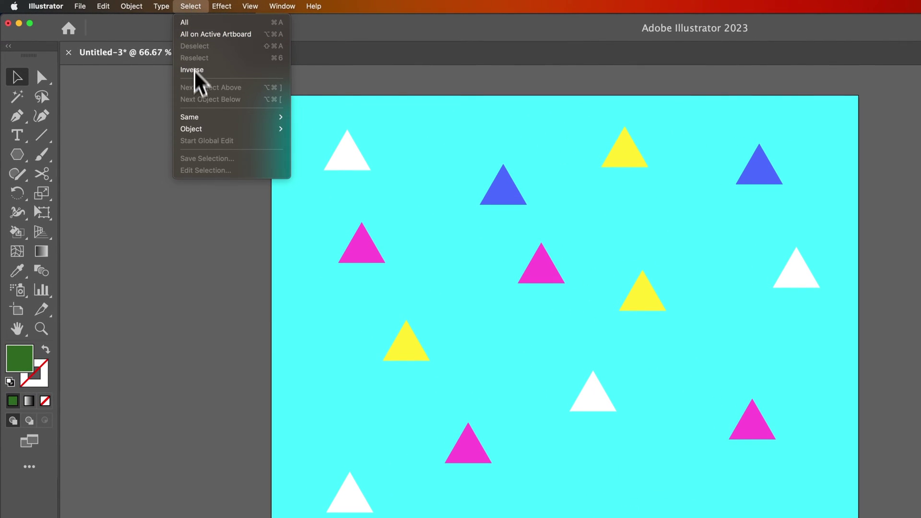
{"action": "mouse_move", "coordinate": [193, 119]}
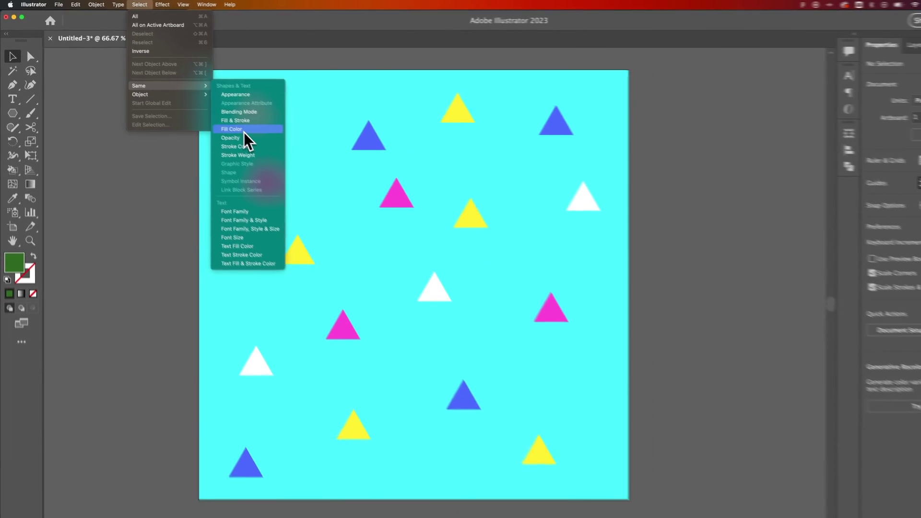
{"action": "left_click", "coordinate": [244, 130]}
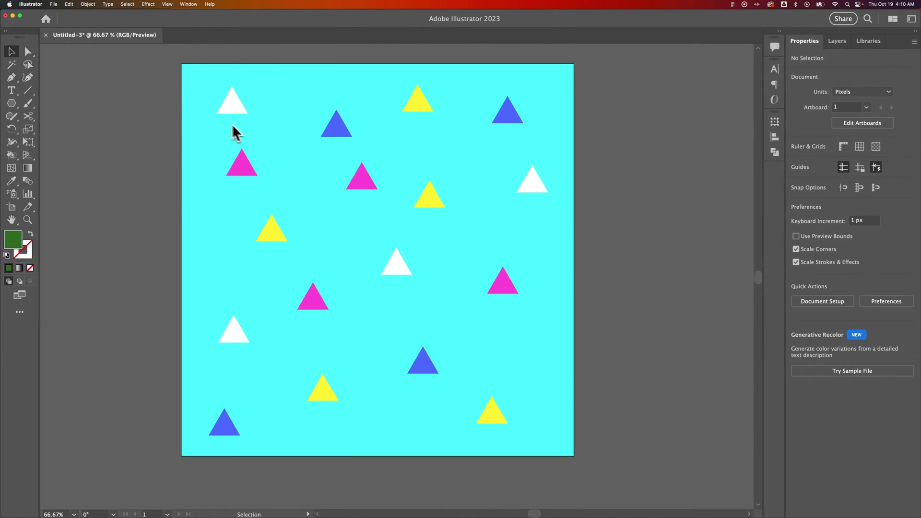
Select the top yellow triangle and bring up the Select > Same options.
{"action": "left_click", "coordinate": [422, 105]}
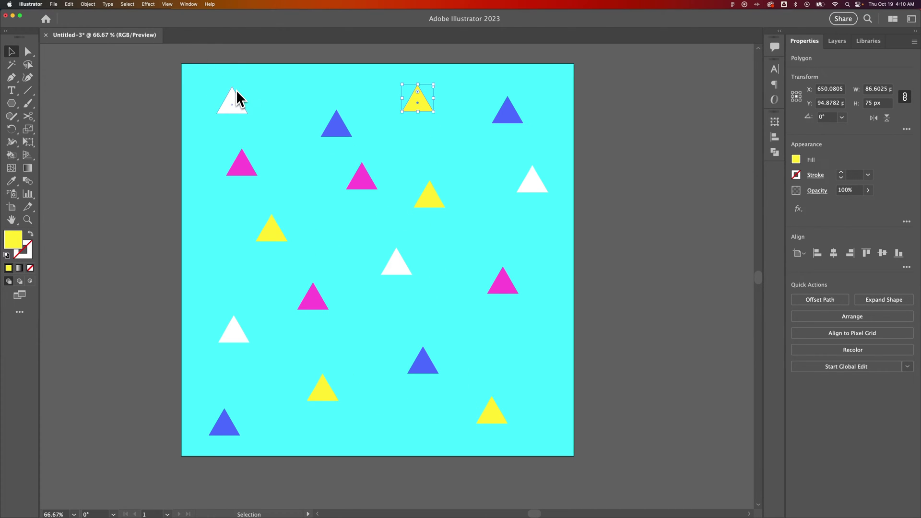
{"action": "left_click", "coordinate": [133, 5]}
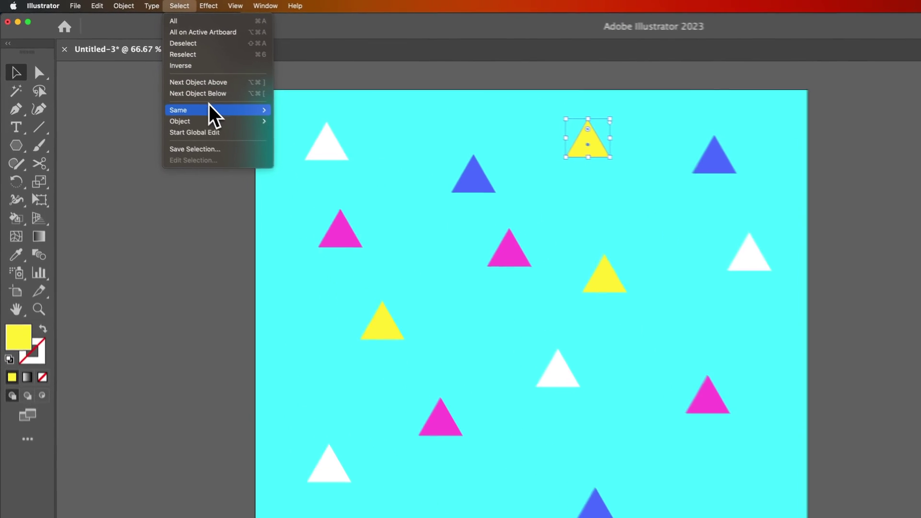
{"action": "mouse_move", "coordinate": [161, 78]}
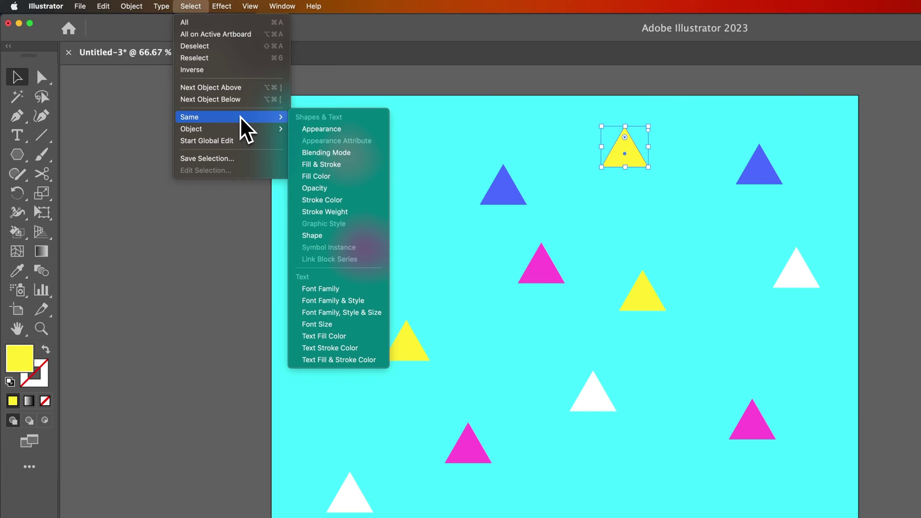
Select all yellow triangles by matching fill and change their fill to #ffe633.
{"action": "left_click", "coordinate": [329, 178]}
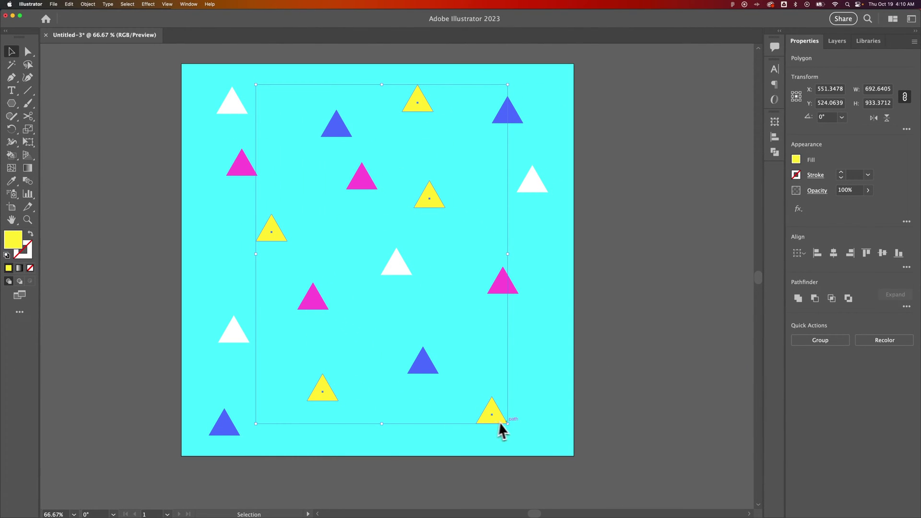
{"action": "double_click", "coordinate": [14, 246]}
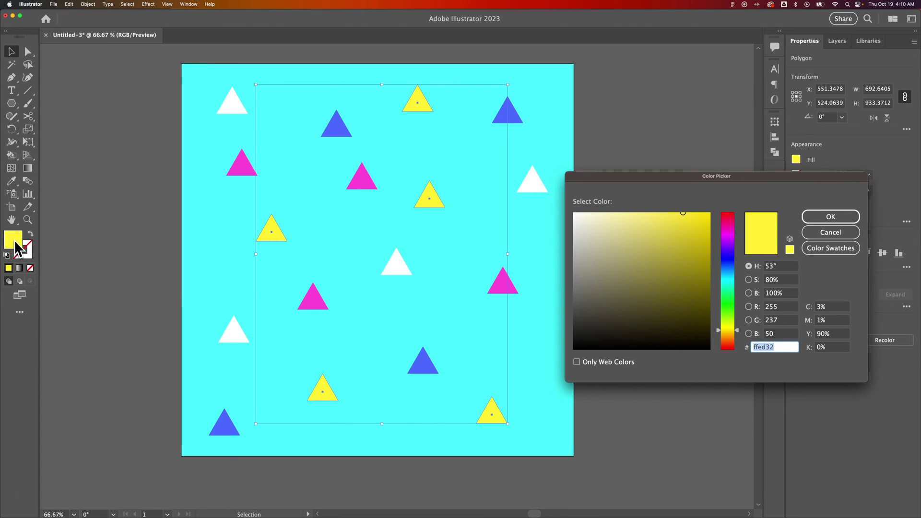
{"action": "mouse_move", "coordinate": [698, 218]}
{"action": "left_mouse_down"}
{"action": "mouse_move", "coordinate": [715, 205]}
{"action": "mouse_move", "coordinate": [683, 207]}
{"action": "left_mouse_up"}
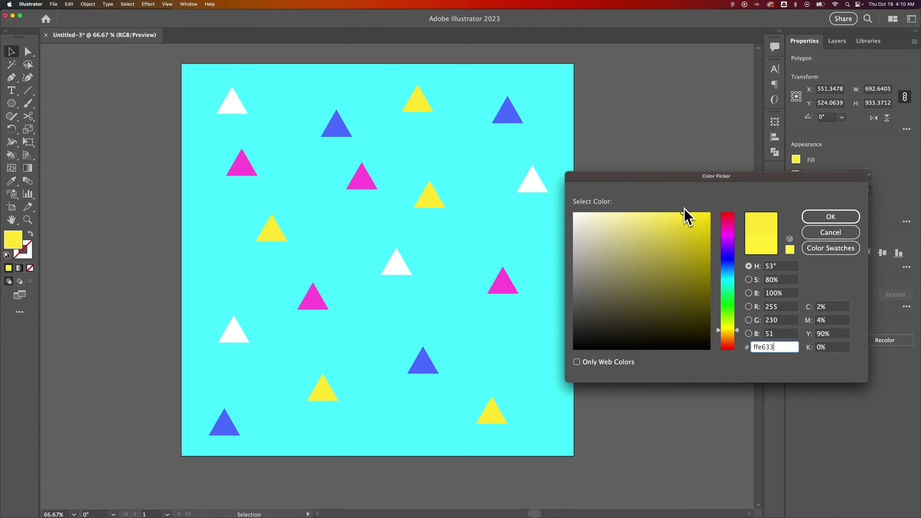
{"action": "left_click", "coordinate": [817, 214]}
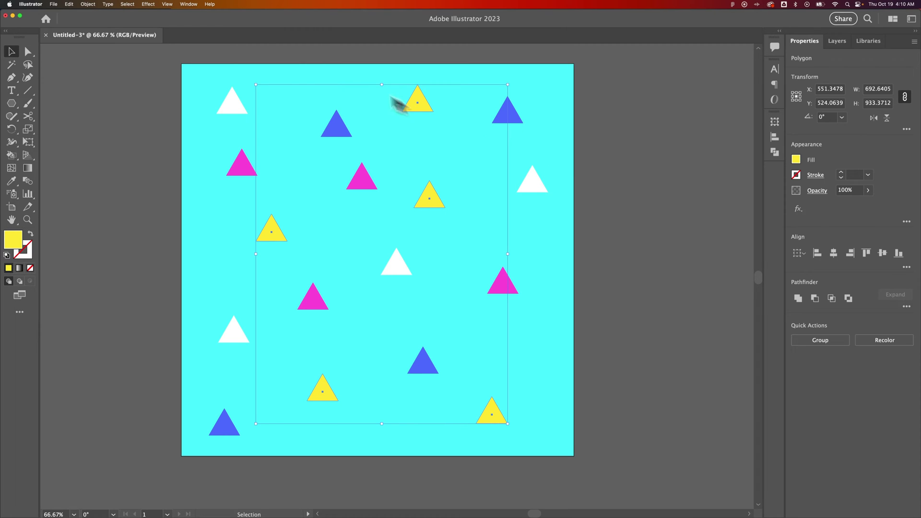
Add the yellow R=255 G=230 B=51 as a new global swatch in the Swatches panel.
{"action": "left_click", "coordinate": [189, 4]}
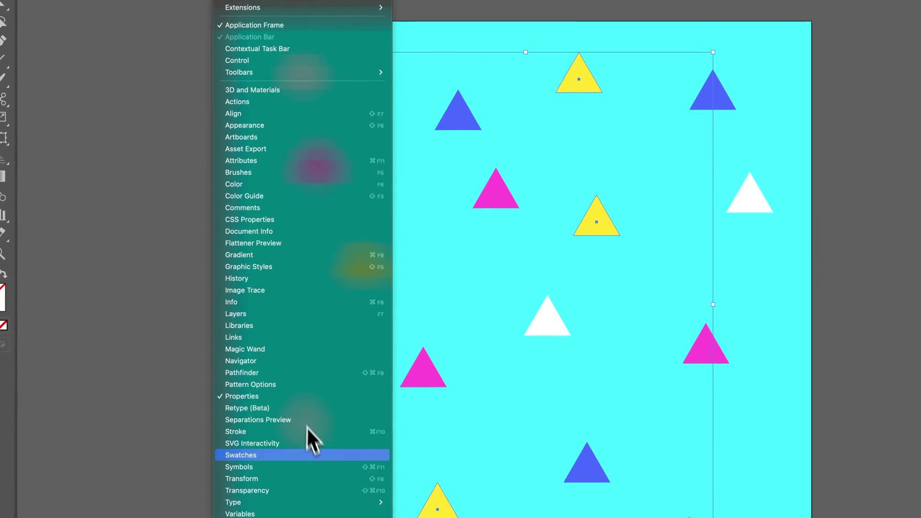
{"action": "left_click", "coordinate": [316, 455]}
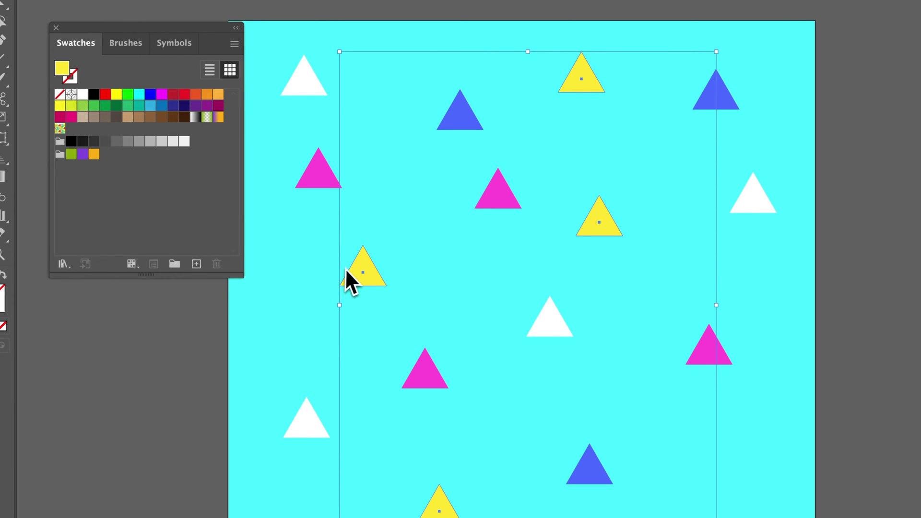
{"action": "left_click", "coordinate": [196, 264]}
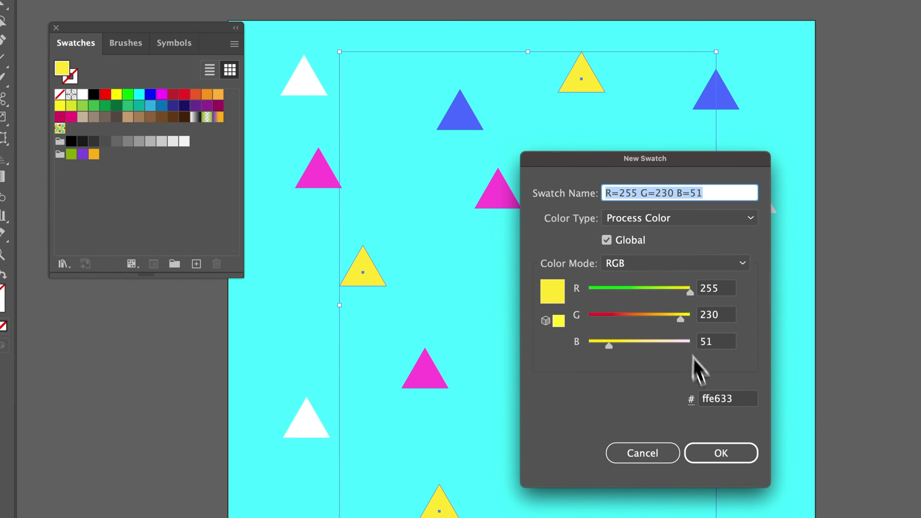
{"action": "left_click", "coordinate": [724, 454]}
{"action": "left_click", "coordinate": [727, 456]}
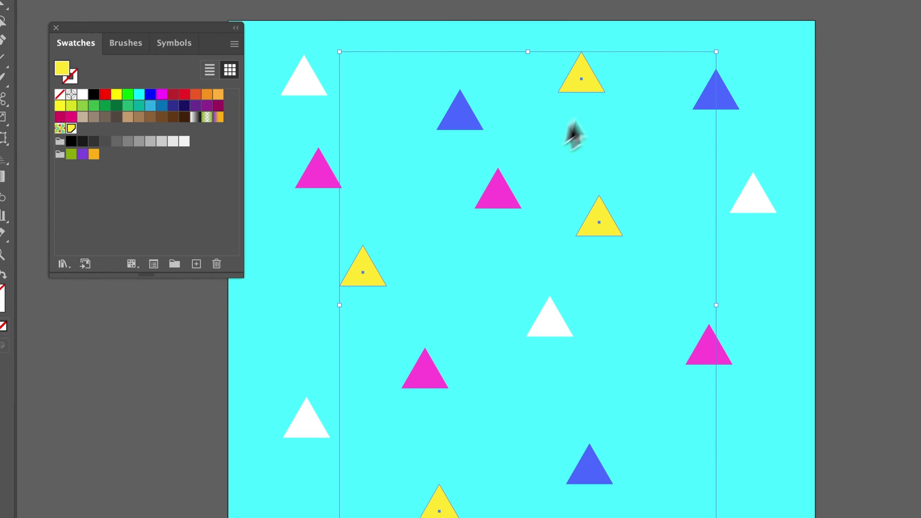
Edit the global yellow swatch to R=255 G=130 B=51, turning the yellow triangles orange.
{"action": "double_click", "coordinate": [72, 128]}
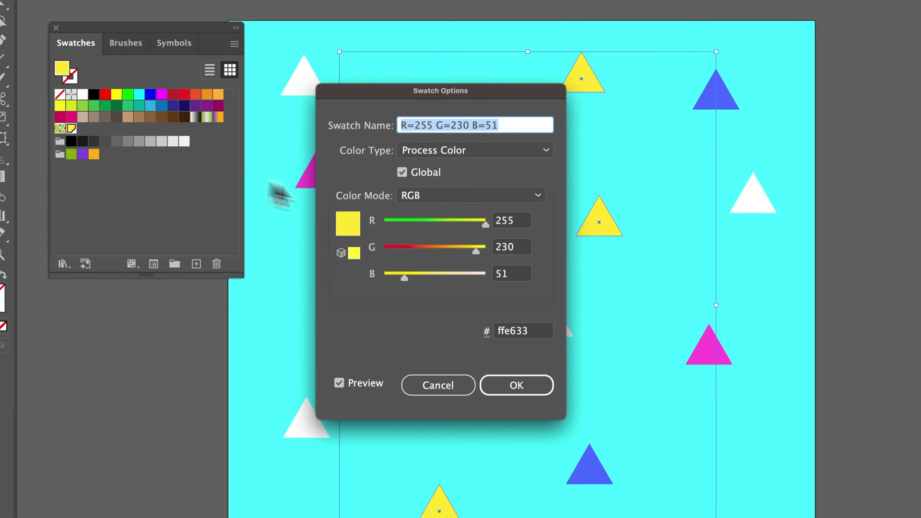
{"action": "left_click_drag", "start_coordinate": [474, 251], "coordinate": [423, 250]}
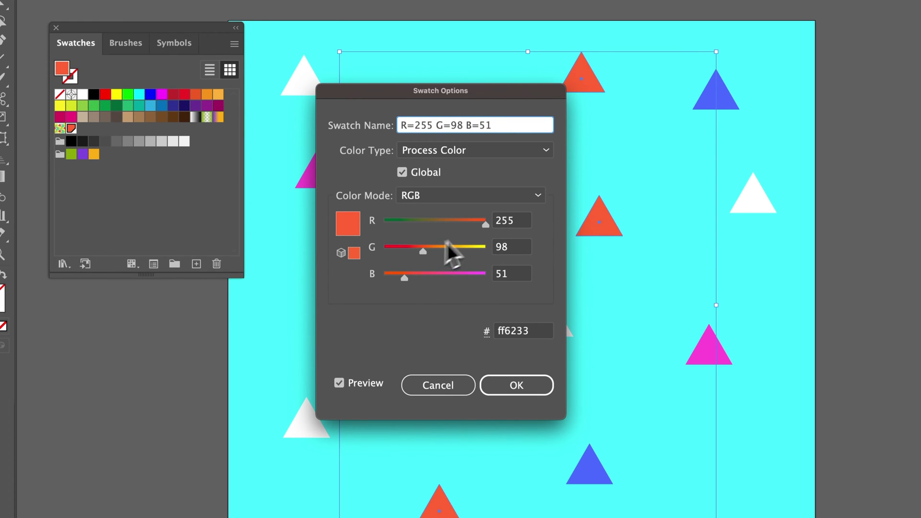
{"action": "mouse_move", "coordinate": [485, 223]}
{"action": "left_mouse_down"}
{"action": "mouse_move", "coordinate": [451, 228]}
{"action": "mouse_move", "coordinate": [484, 226]}
{"action": "left_mouse_up"}
{"action": "left_click_drag", "start_coordinate": [423, 252], "coordinate": [437, 253]}
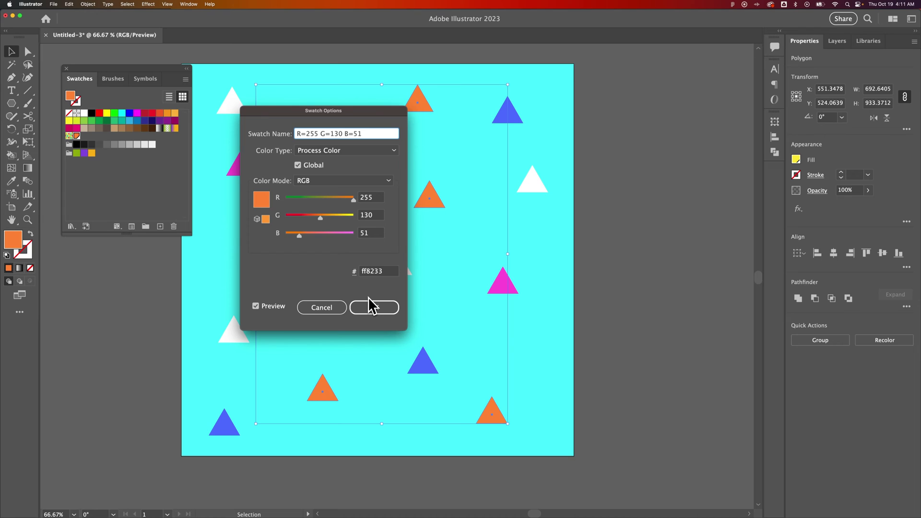
{"action": "left_click", "coordinate": [375, 311]}
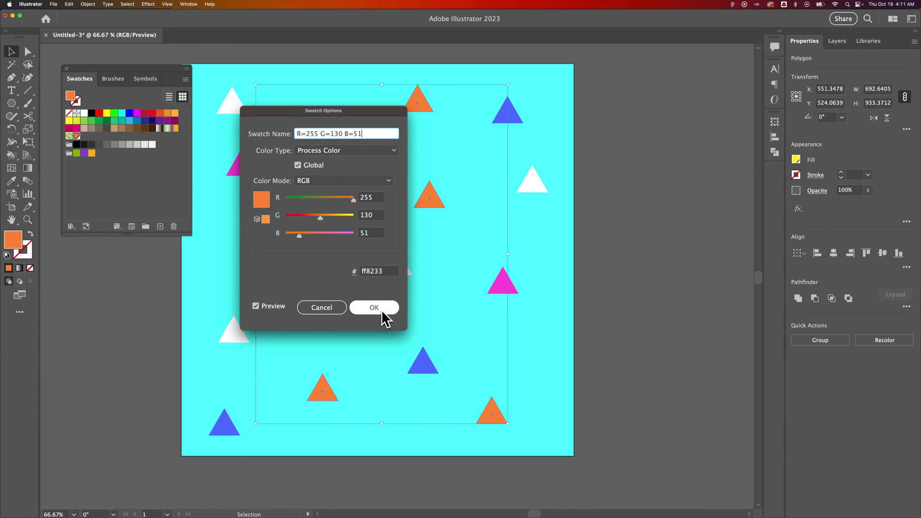
{"action": "left_click", "coordinate": [377, 311]}
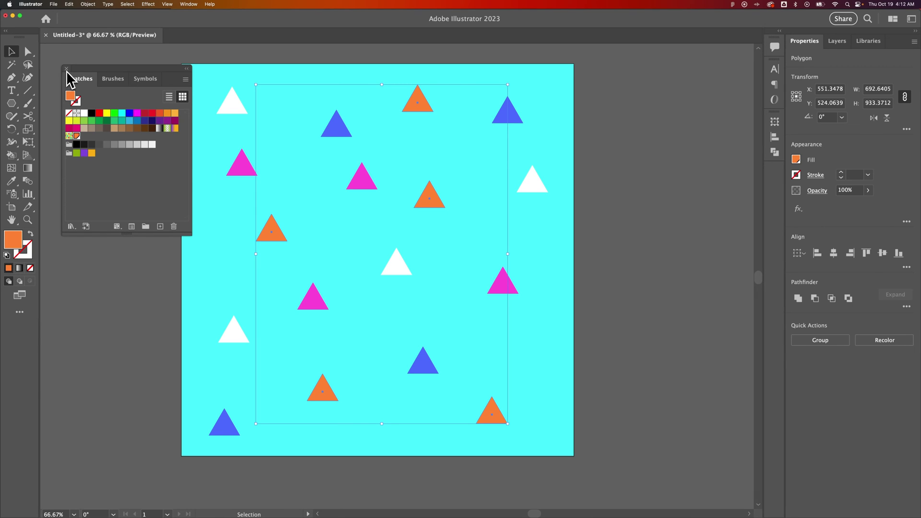
Deselect the swatch, close the Swatches panel and deselect all triangles on the artboard.
{"action": "left_click", "coordinate": [90, 138]}
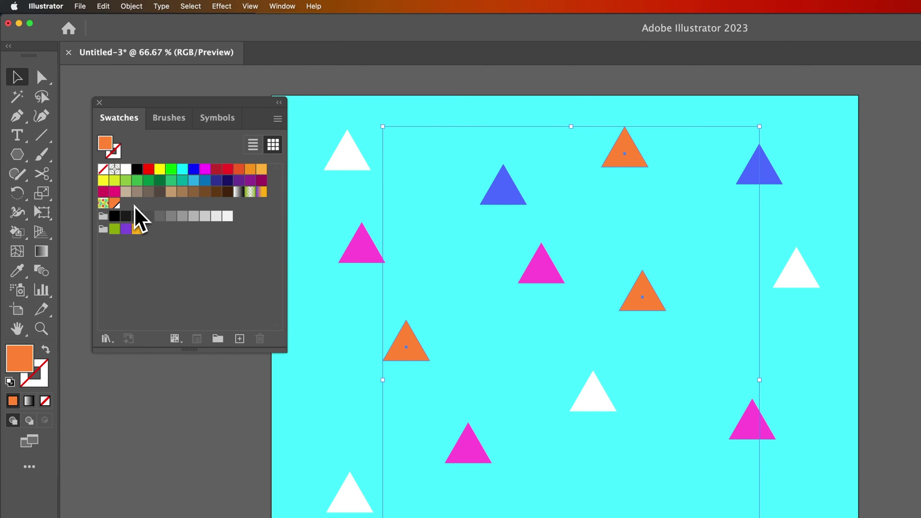
{"action": "left_click", "coordinate": [99, 103]}
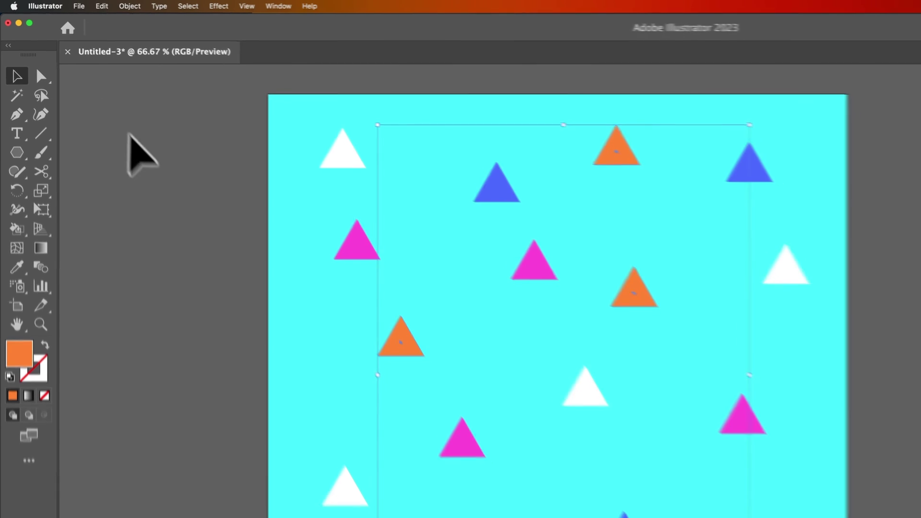
{"action": "left_click", "coordinate": [130, 148]}
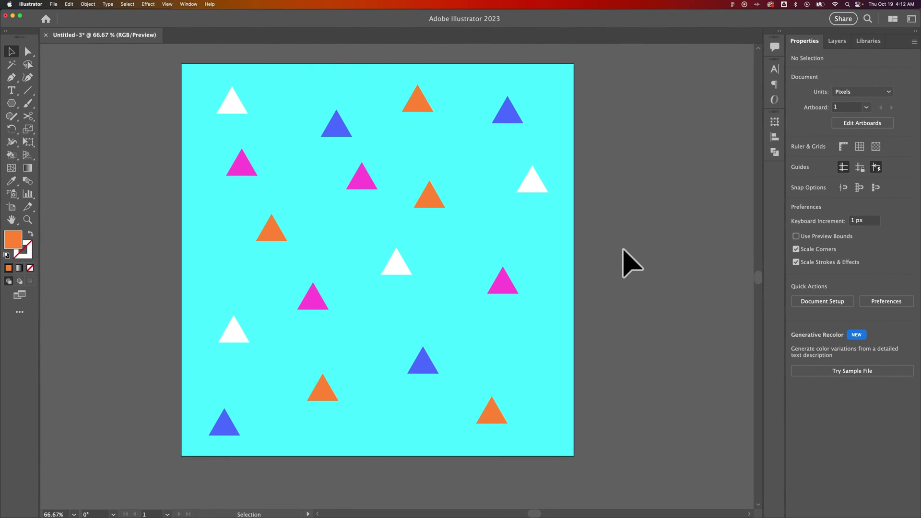